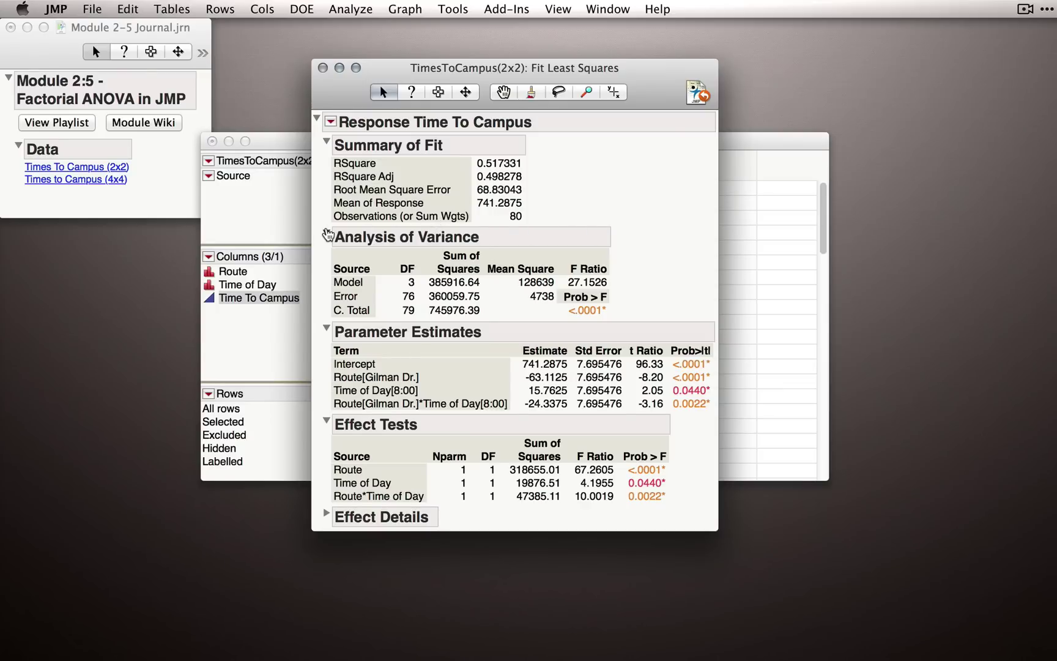
Collapse the Analysis of Variance and Parameter Estimates sections of the Time To Campus report
left_click(328, 234)
left_click(328, 258)
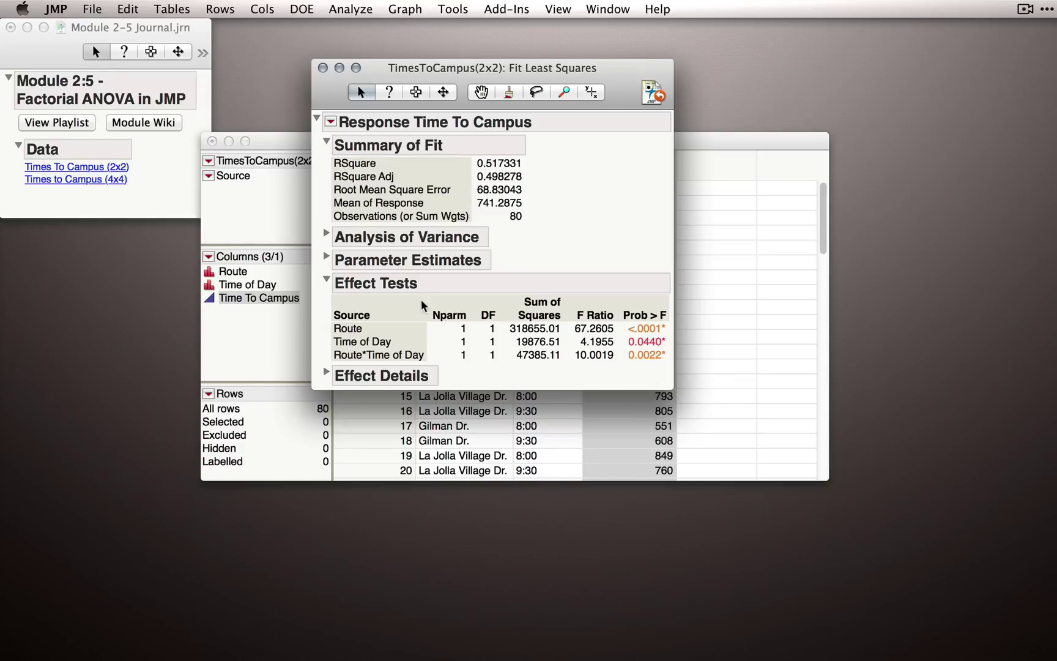
left_click(325, 372)
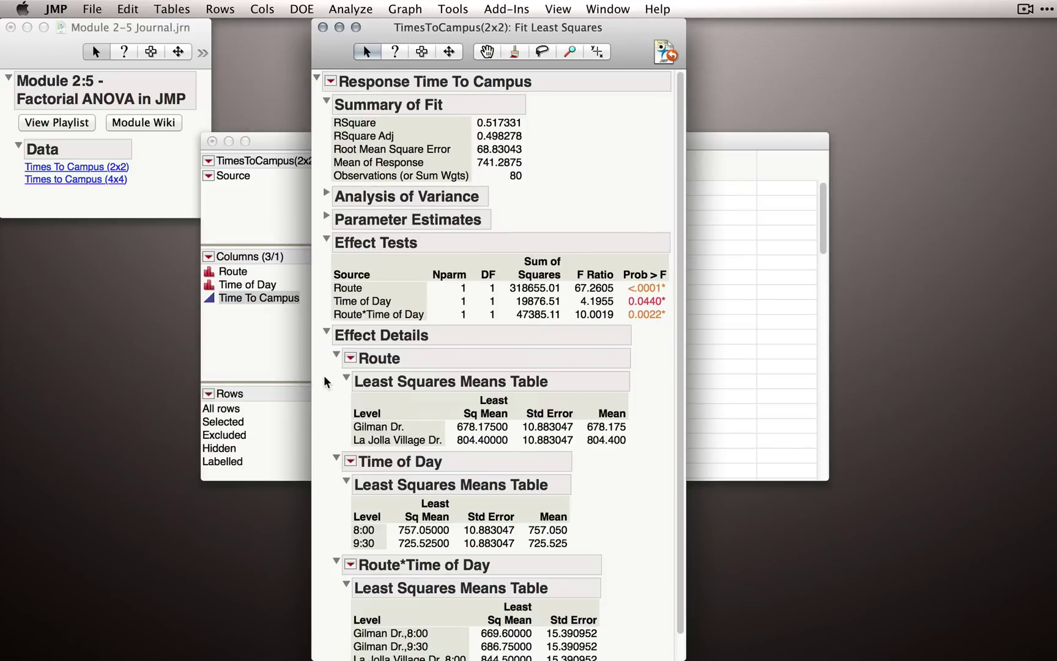
scroll(676, 331, "down", 2)
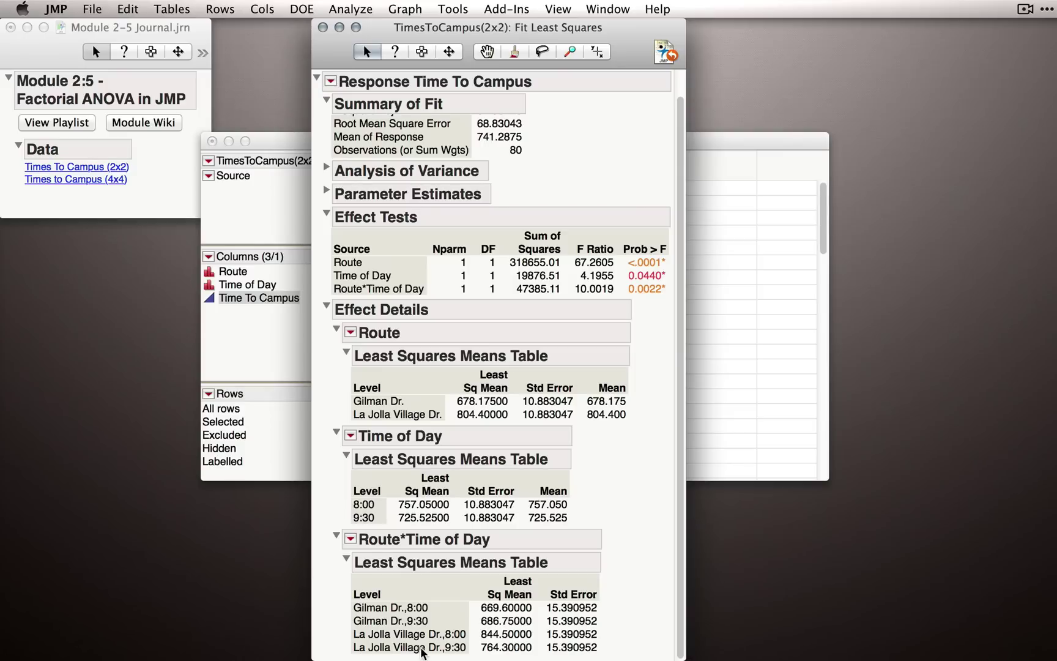
Add an LS Means Plot for Route beneath its least squares means table
left_click(351, 333)
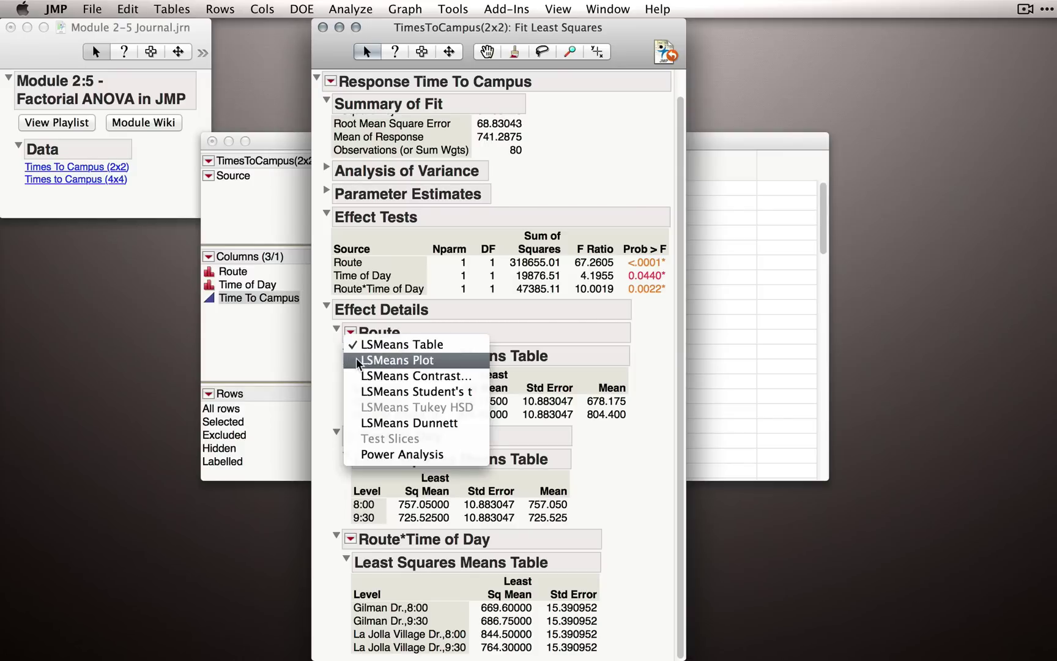
left_click(447, 367)
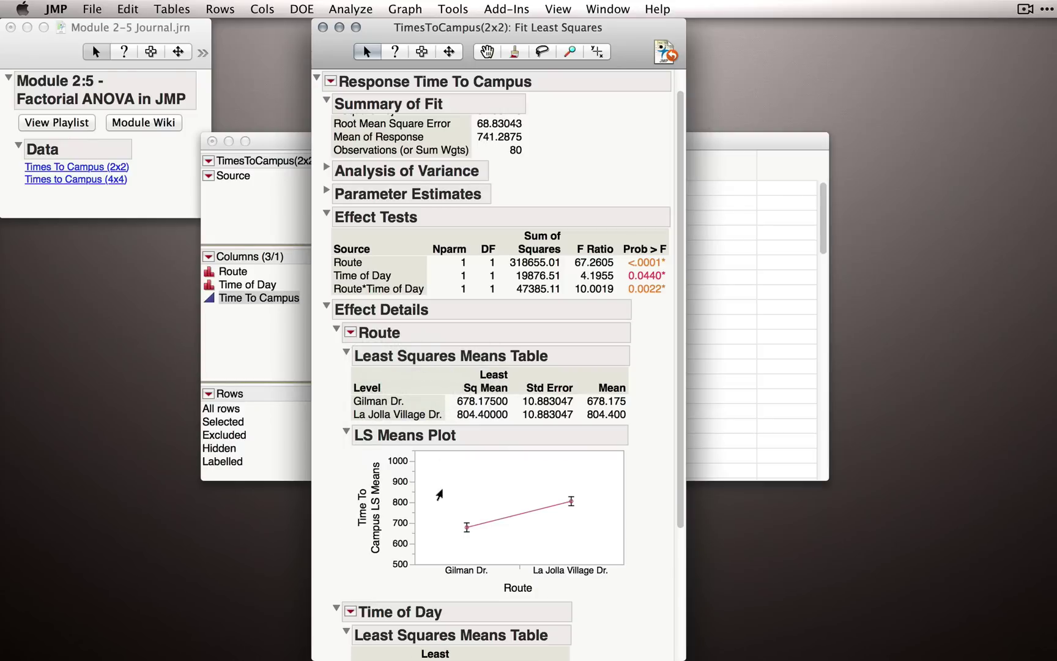
scroll(445, 498, "down", 5)
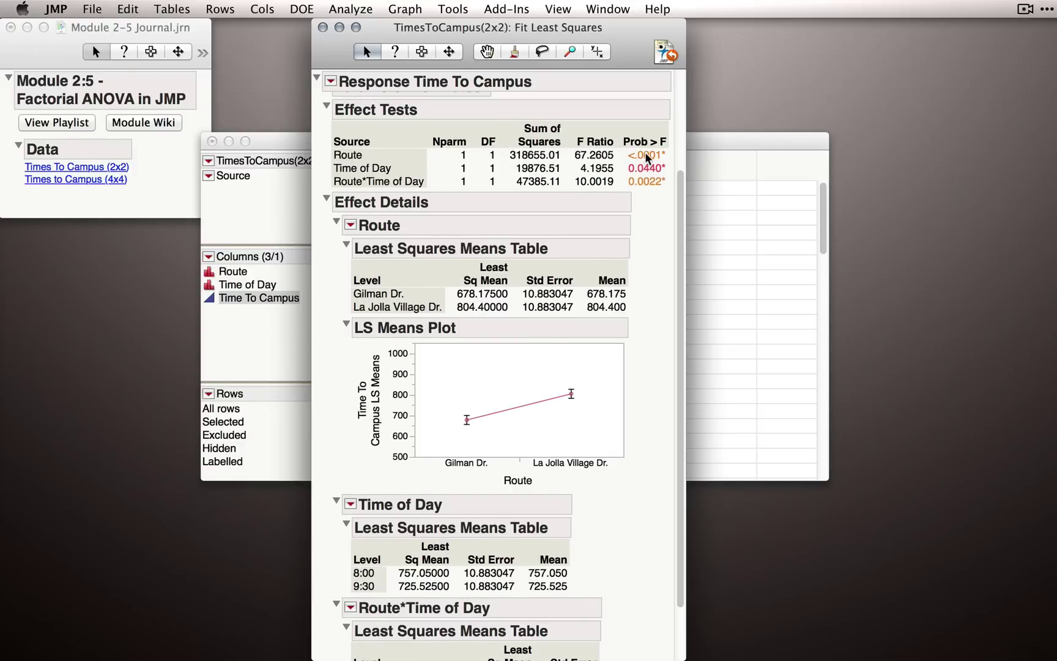
scroll(645, 331, "down", 2)
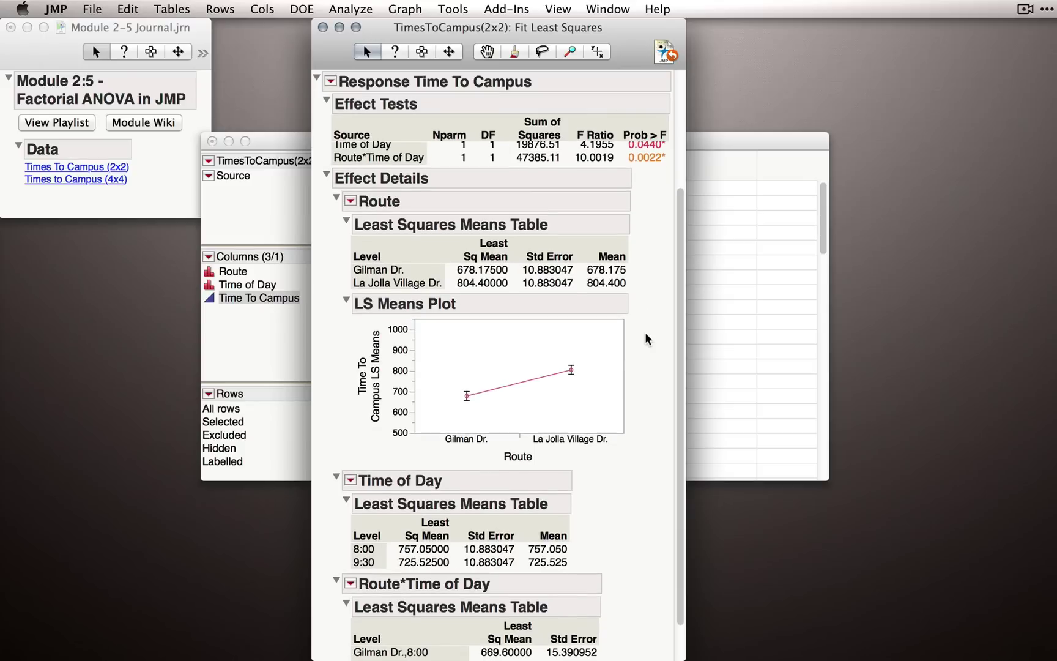
scroll(646, 334, "down", 4)
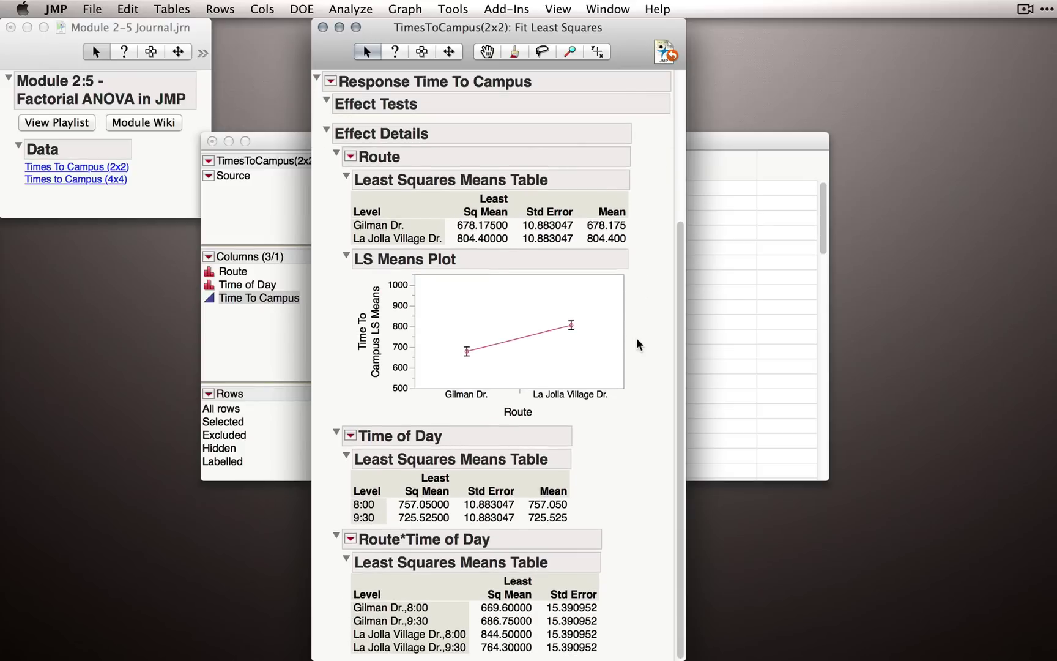
Add the Time of Day LS Means Plot, showing a slight drop from 8:00 to 9:30
left_click(349, 435)
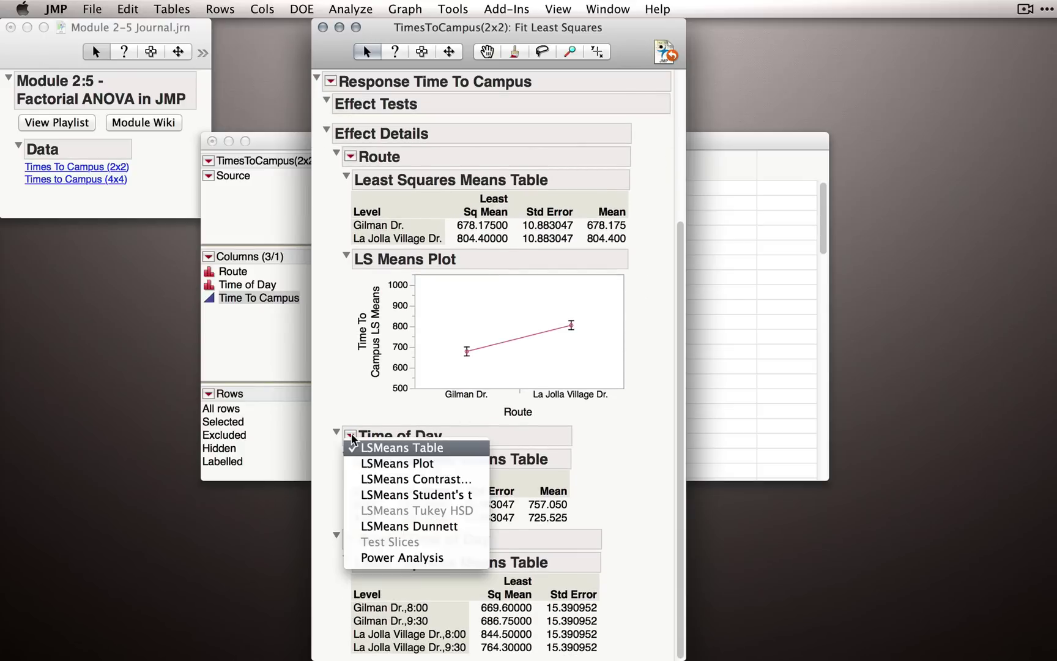
left_click(367, 463)
scroll(404, 465, "down", 10)
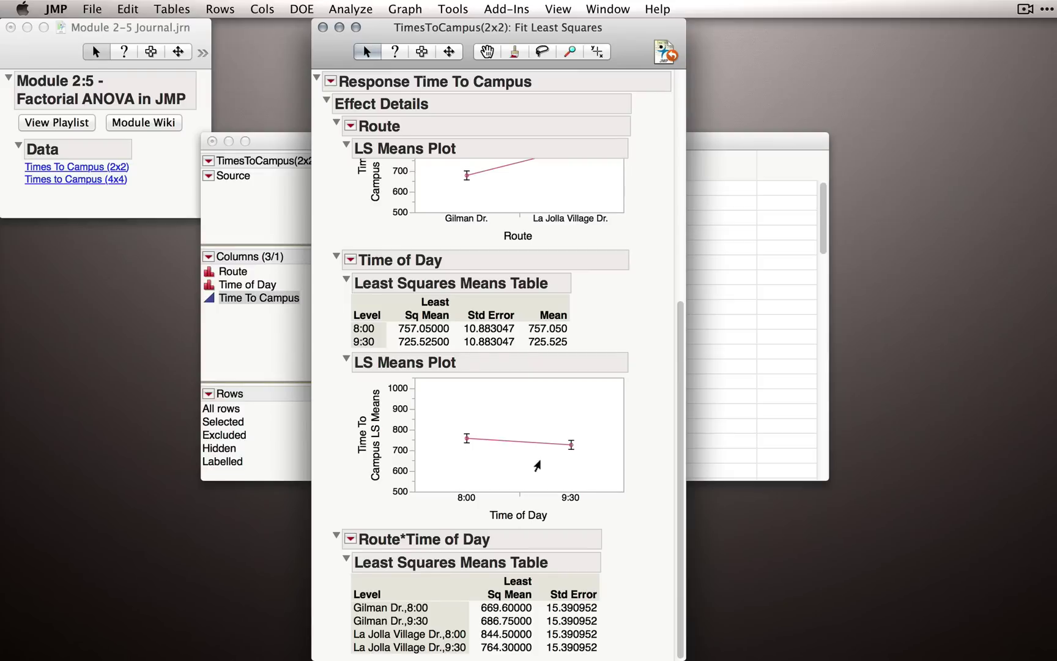
scroll(471, 463, "up", 6)
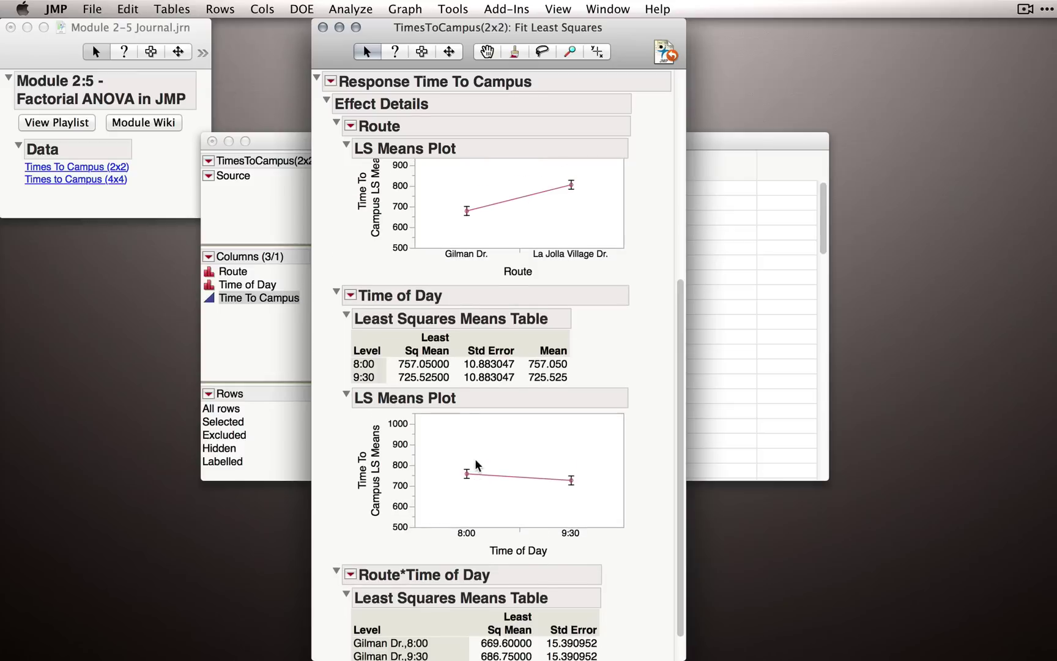
scroll(477, 456, "up", 3)
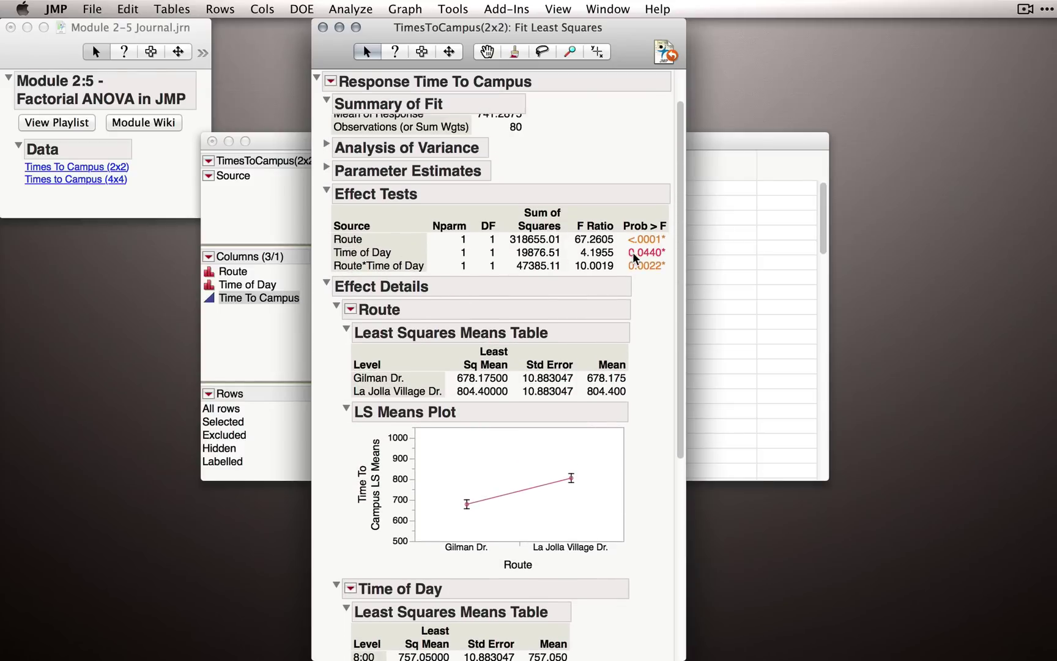
scroll(672, 253, "down", 9)
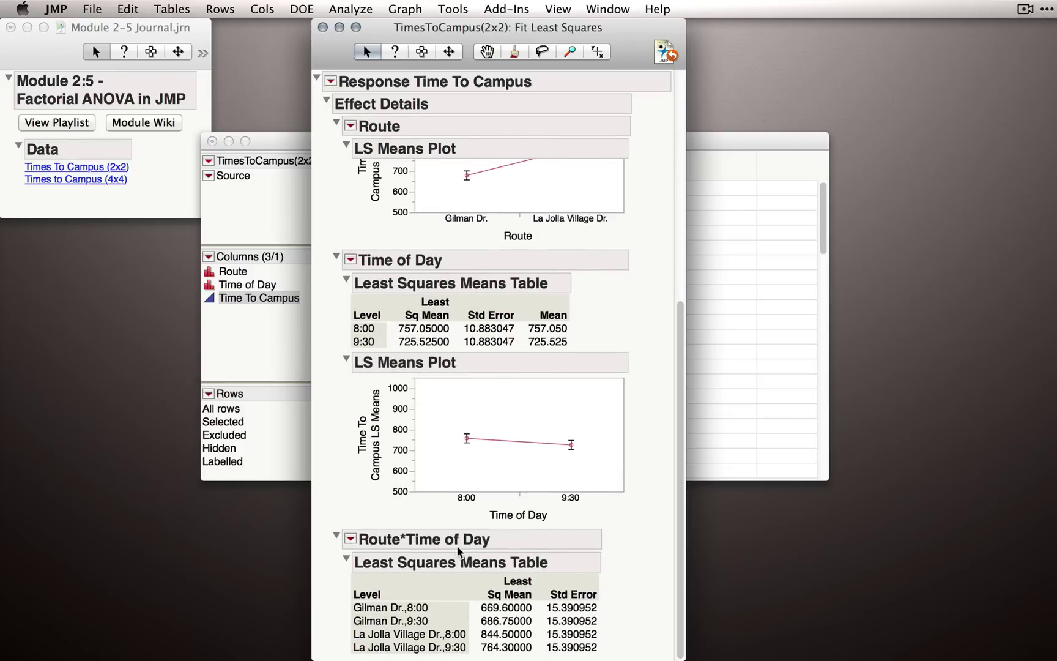
Add the Route*Time of Day LS Means Plot, with Time of Day across and one line per route
left_click(351, 538)
left_click(371, 568)
scroll(503, 589, "down", 4)
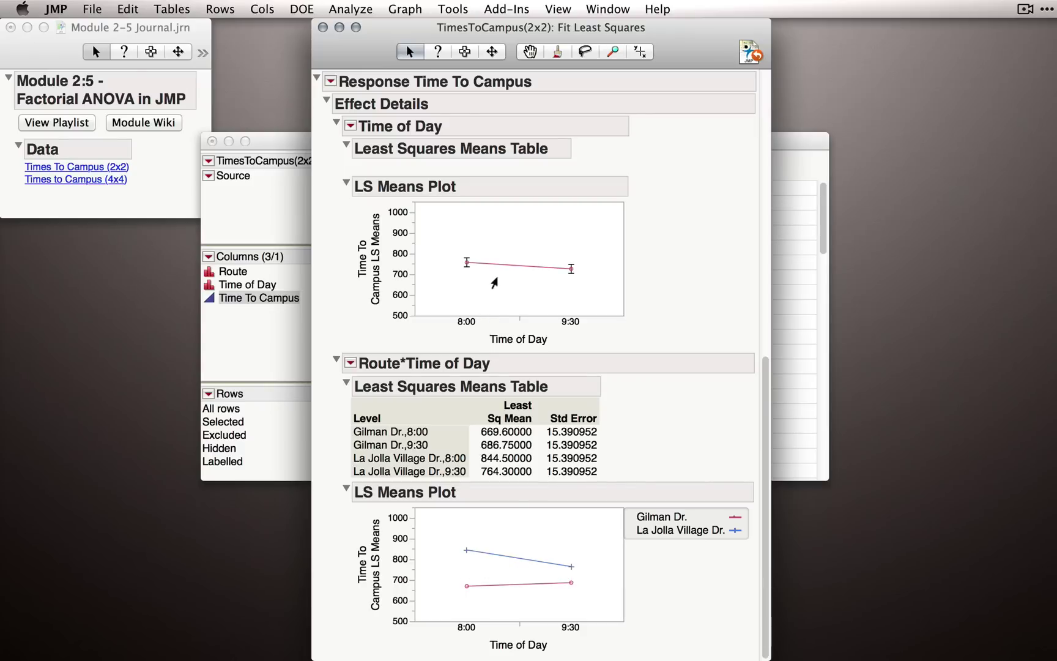
scroll(513, 291, "up", 5)
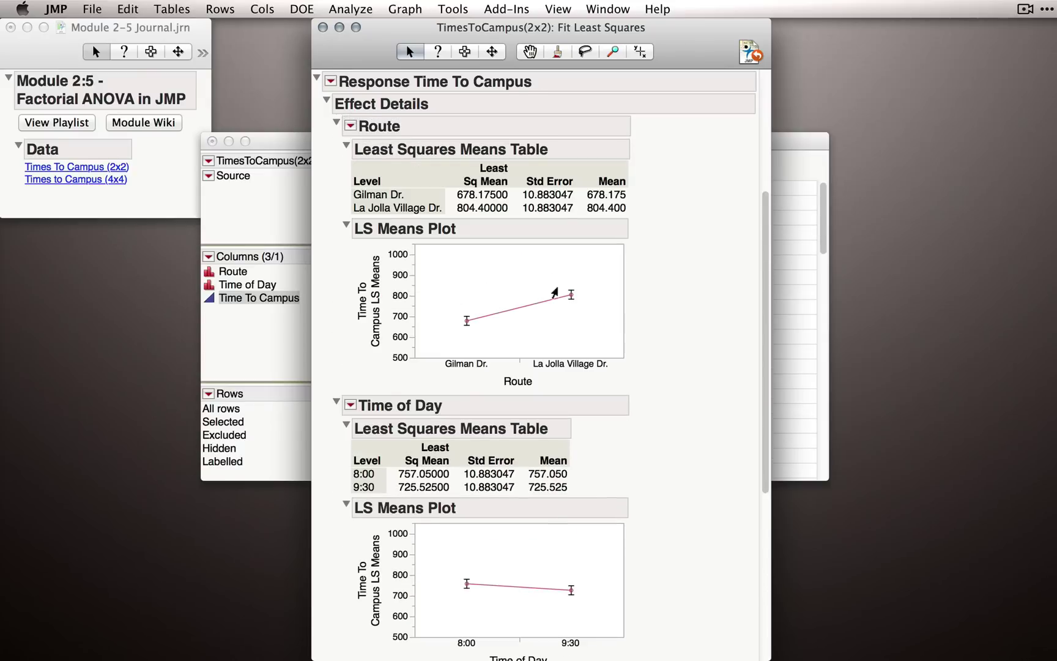
scroll(579, 370, "down", 5)
scroll(578, 369, "down", 4)
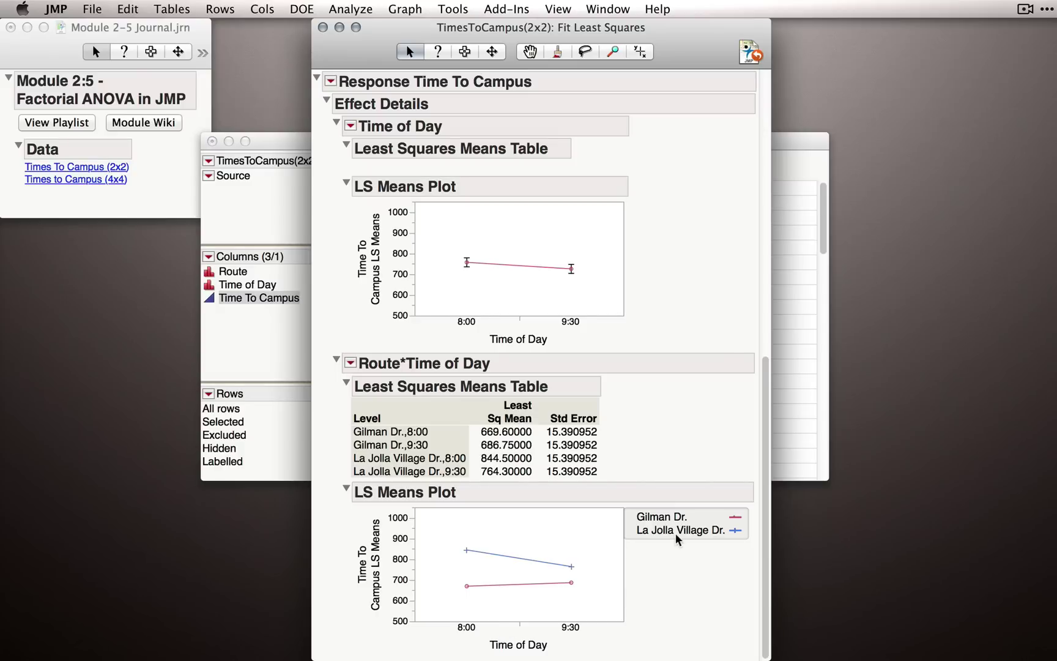
Replace the Route*Time of Day plot with a transposed one: Route across, lines for 8:00 and 9:30
left_click(351, 363)
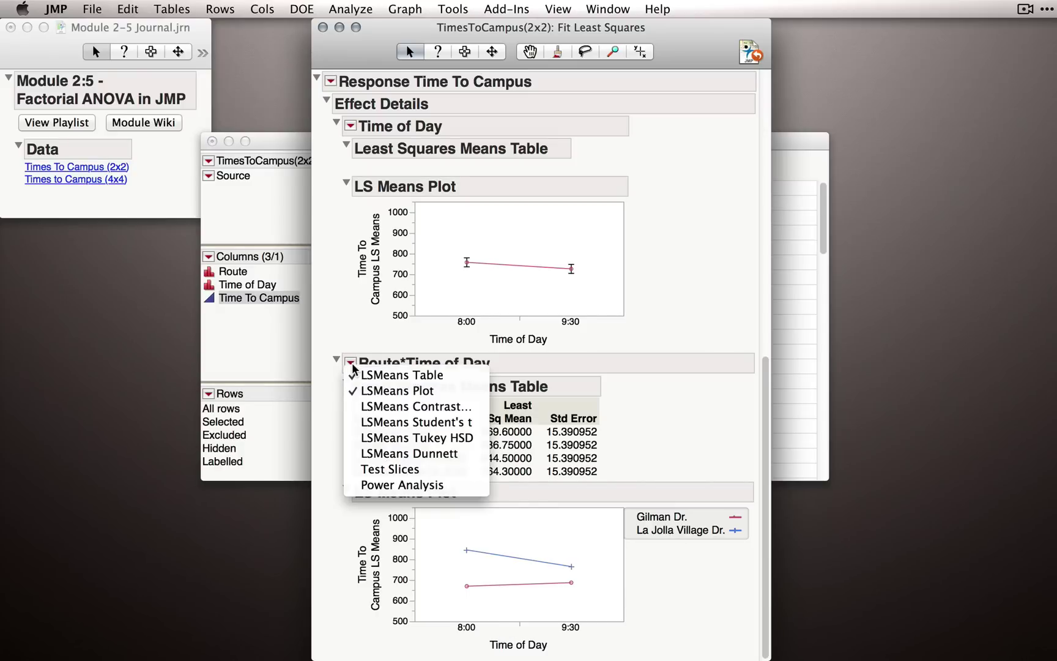
left_click(387, 390)
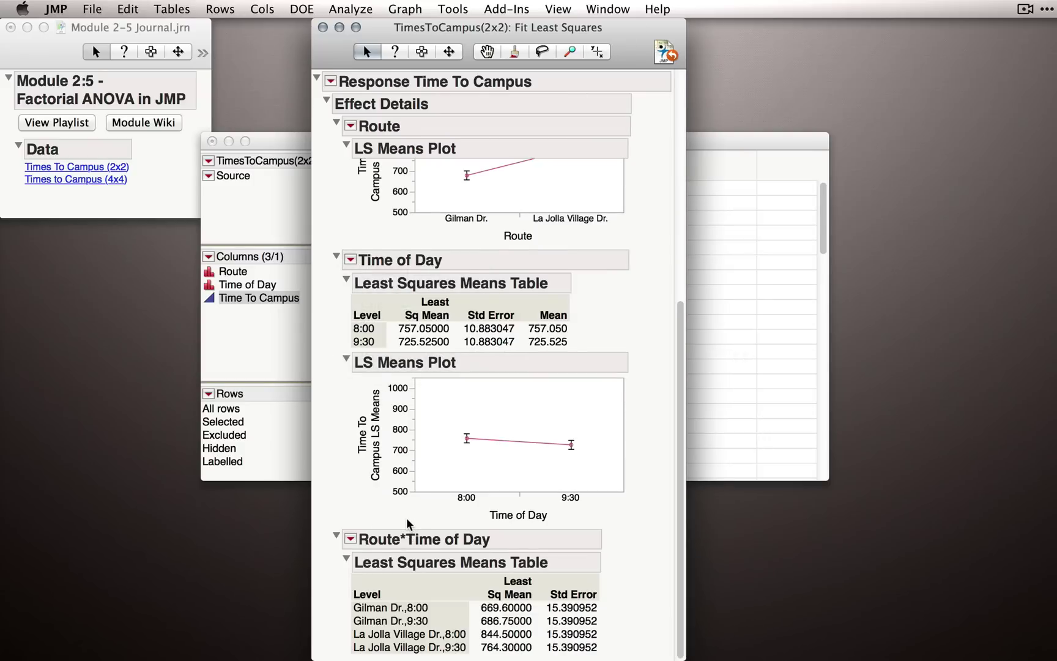
left_click(351, 538)
left_click(367, 566)
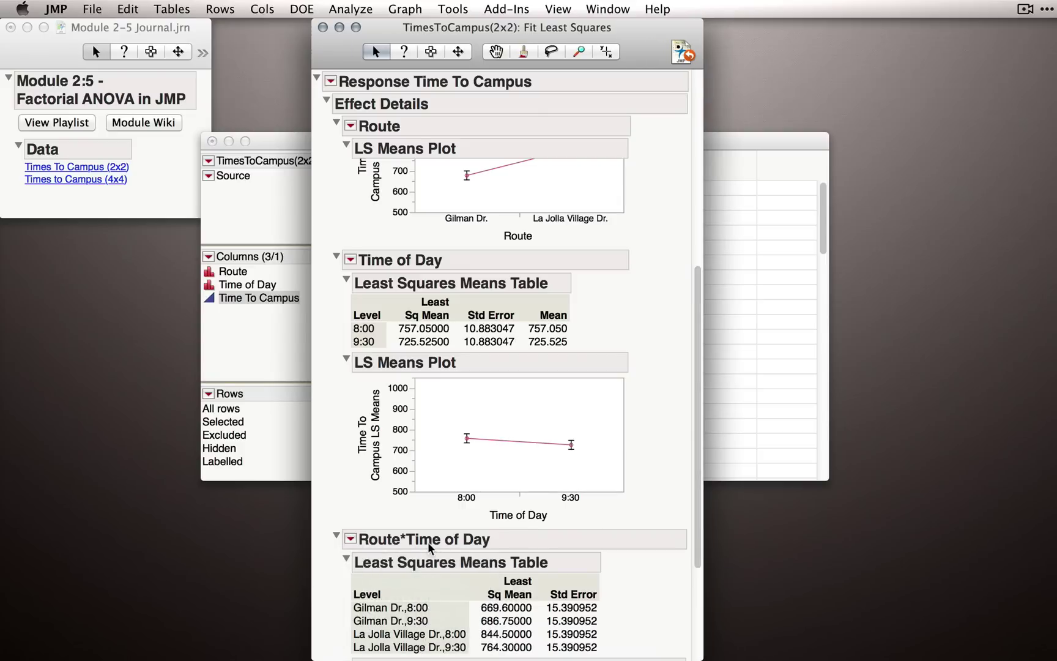
scroll(451, 564, "down", 5)
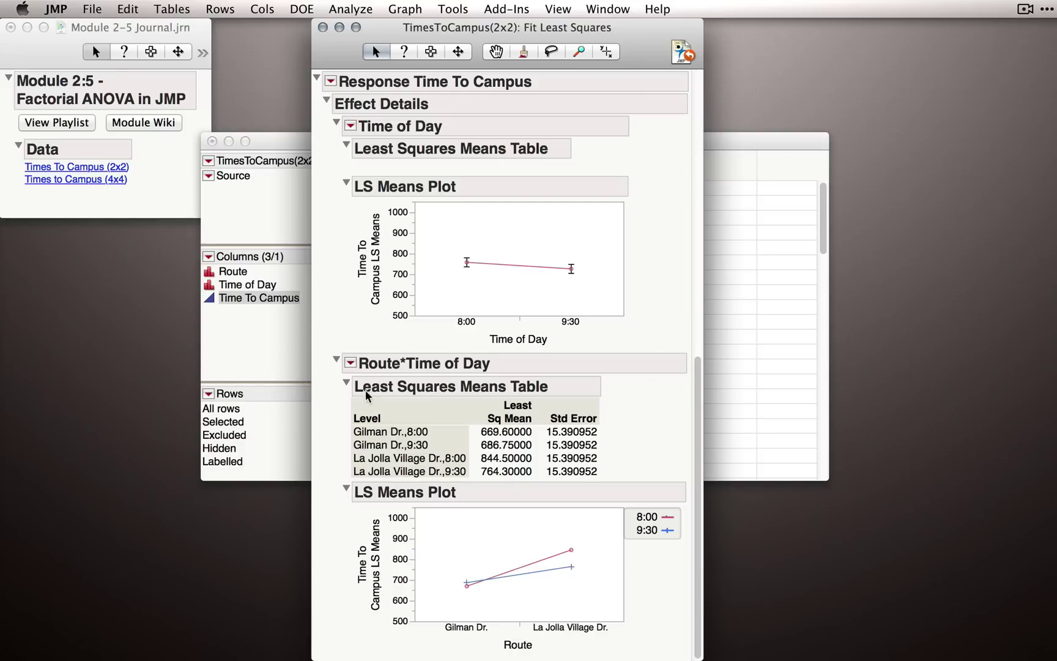
Remove the transposed interaction plot and re-add it with Time of Day across, one line per route
left_click(351, 363)
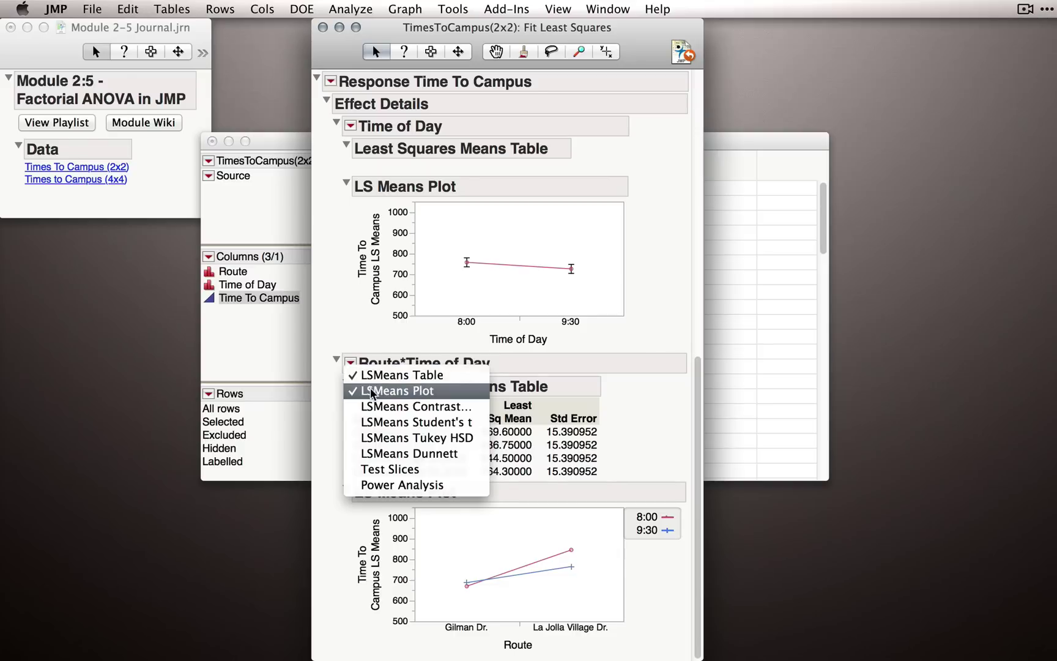
left_click(370, 387)
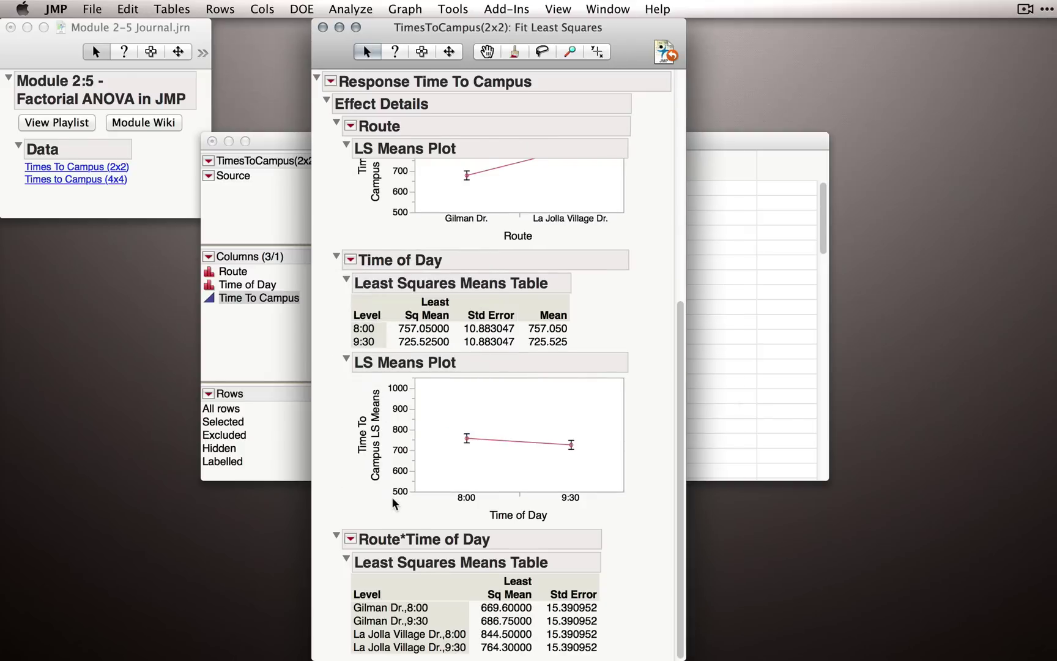
left_click(351, 539)
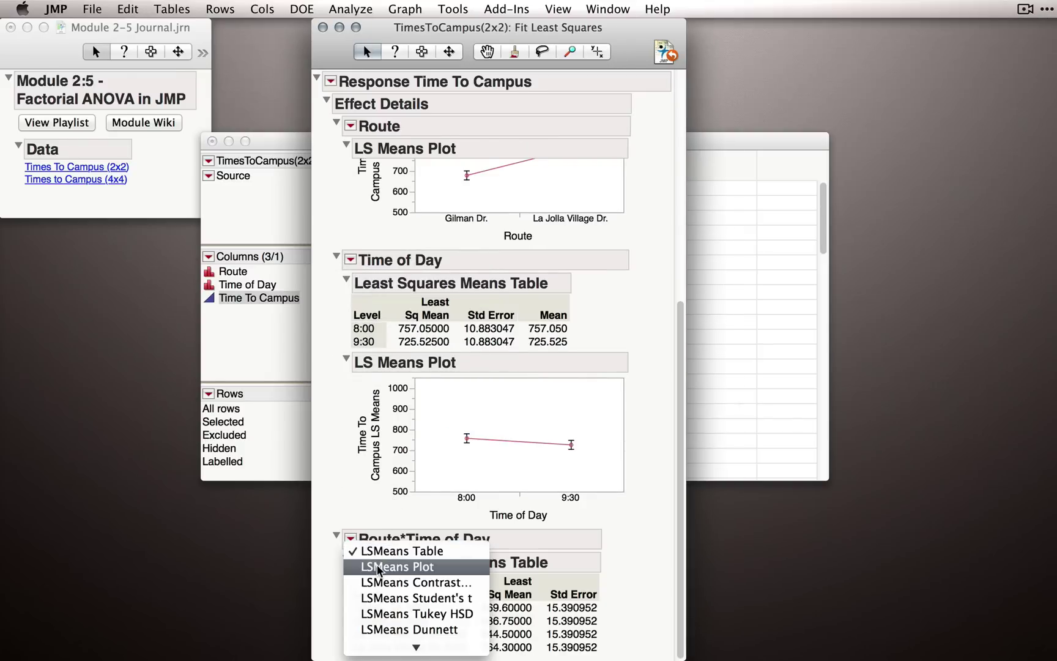
left_click(366, 512)
left_click(351, 539)
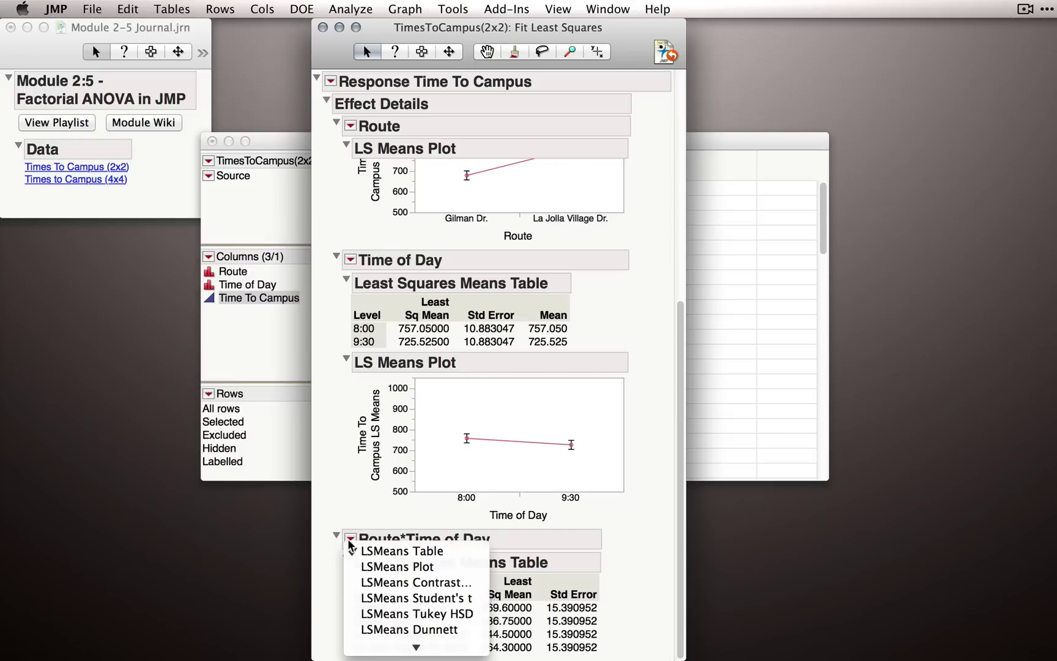
left_click(383, 564)
scroll(465, 558, "down", 5)
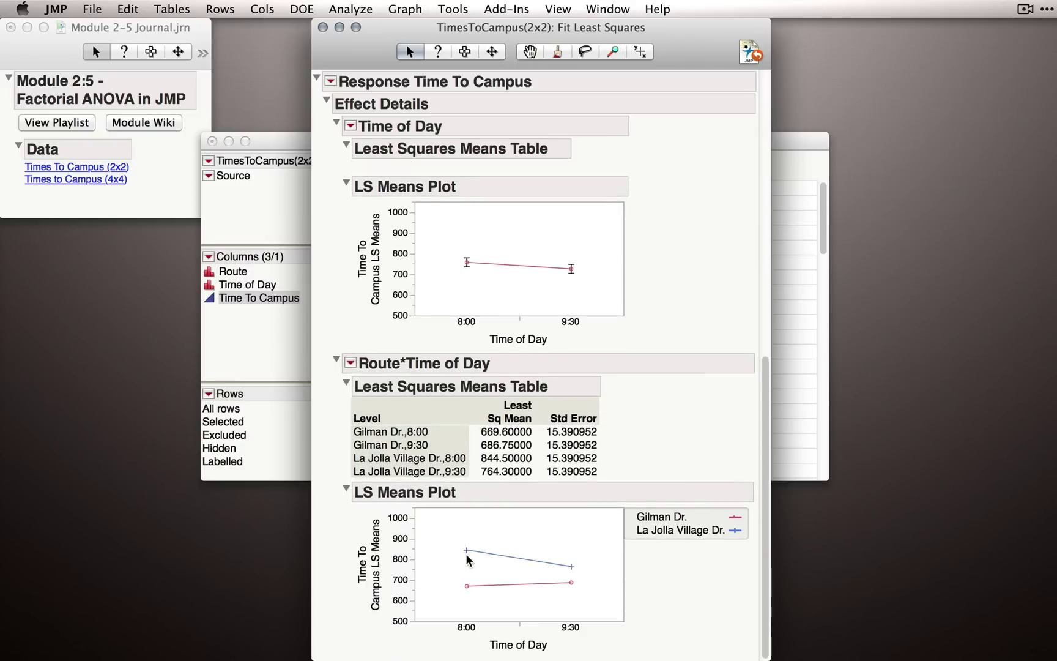